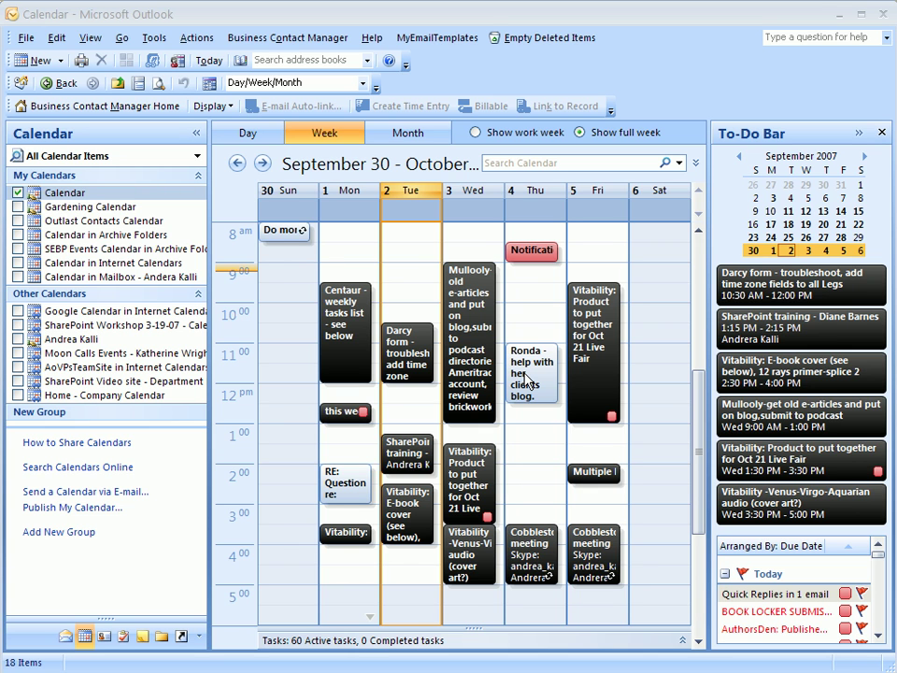
Step: Categorize Thursday's 11 am client blog-help appointment as Billable appts (black)
right_click(528, 373)
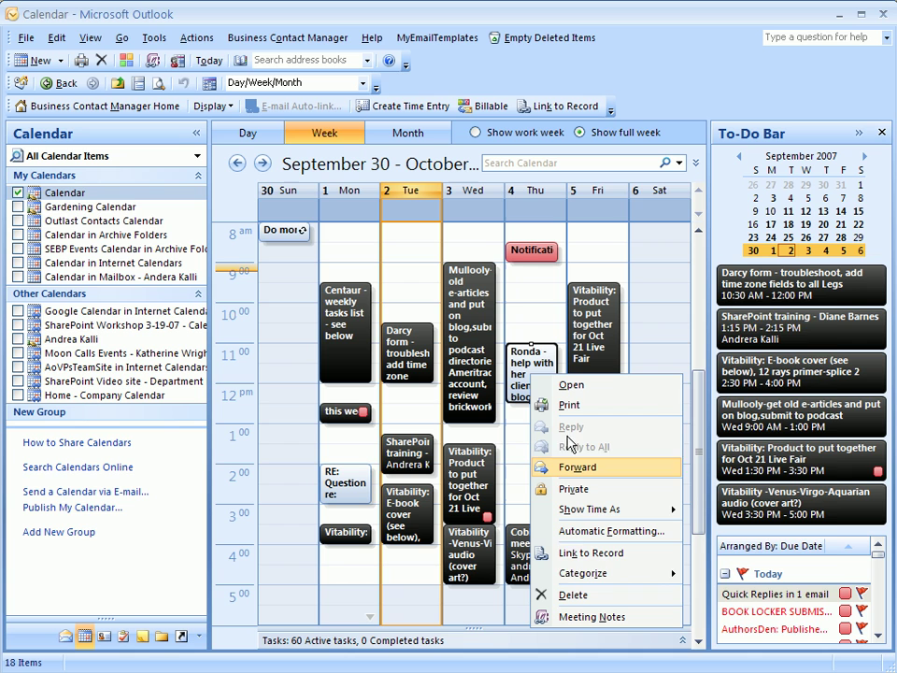
mouse_move(606, 573)
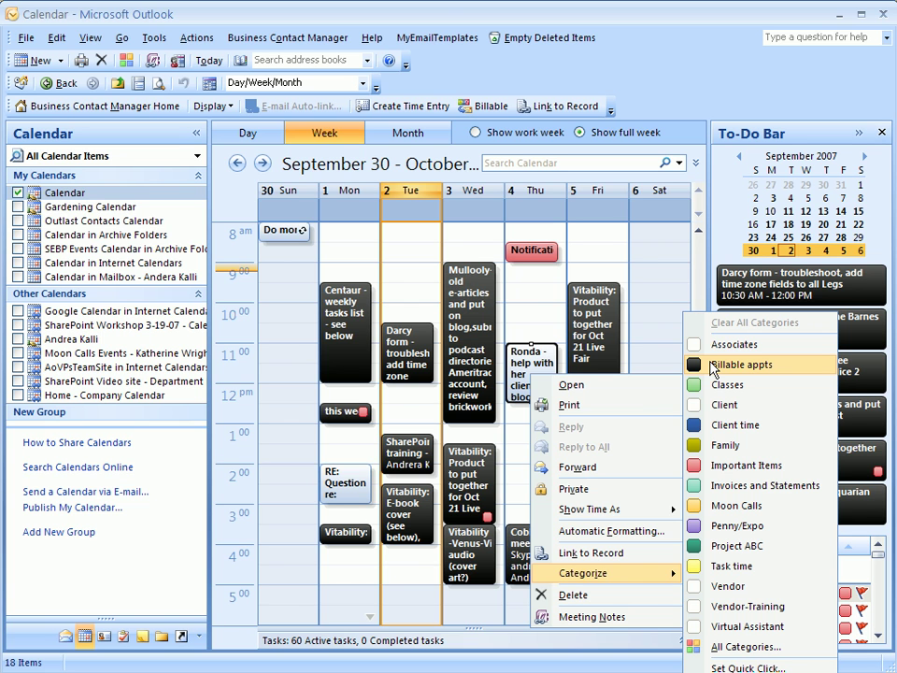
click(714, 364)
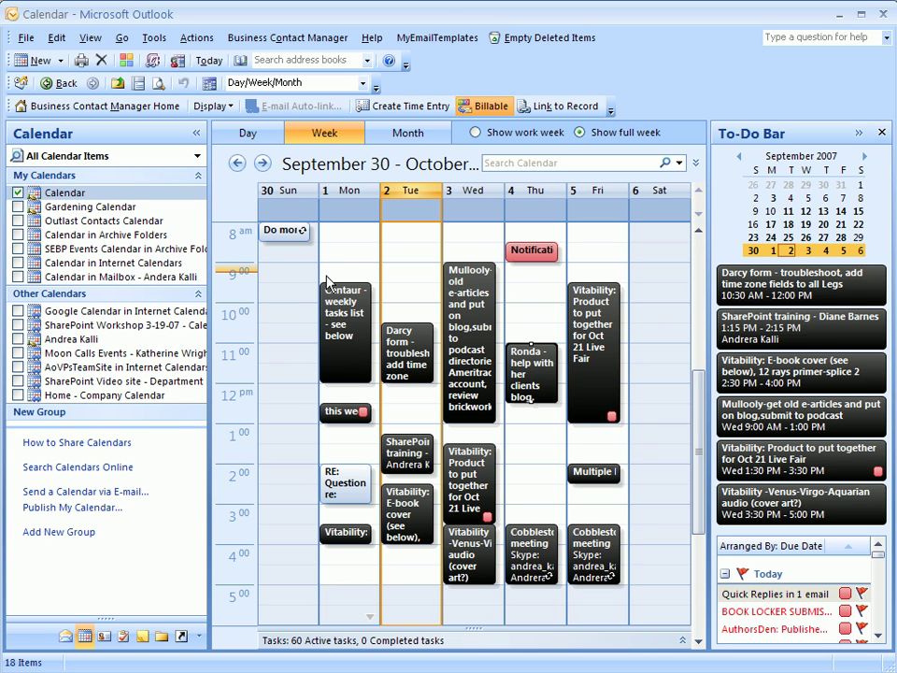
click(343, 340)
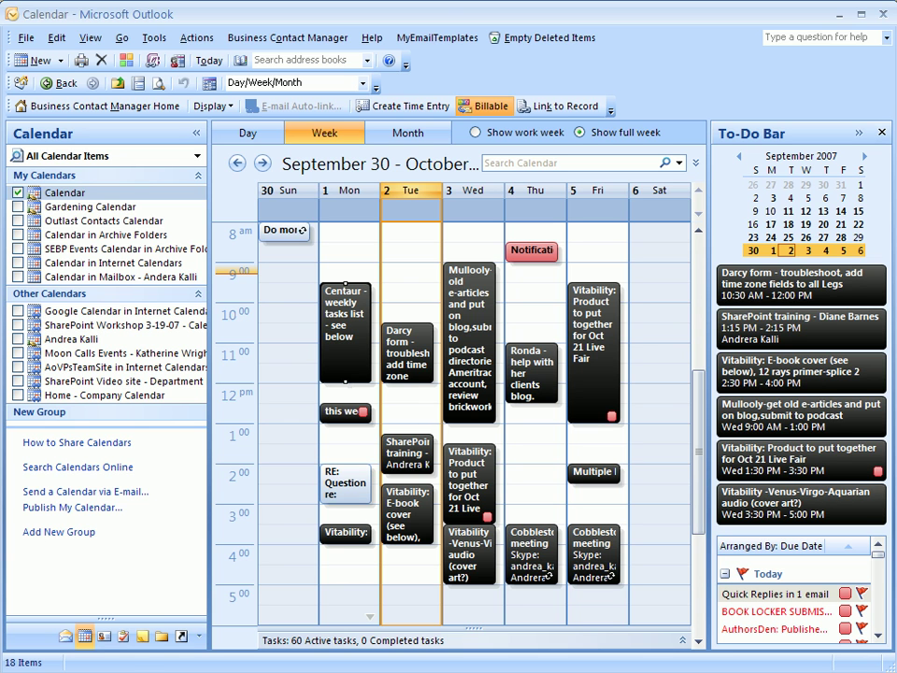
Step: Switch from the calendar to the Mail Inbox via the Navigation Pane
click(66, 639)
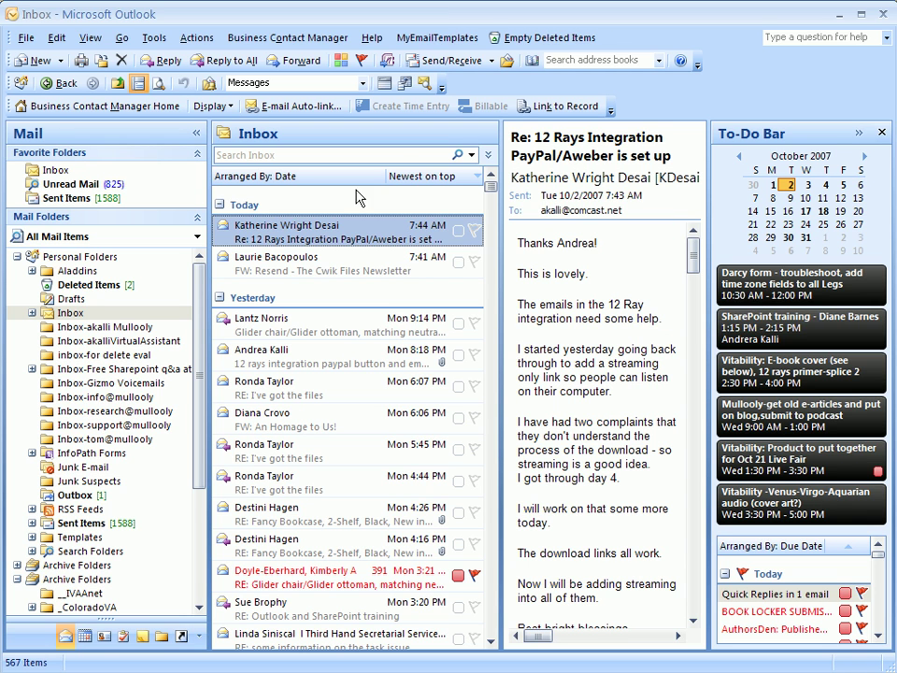
Step: Change the To-Do Bar's number of appointments from 6 to 7
click(90, 38)
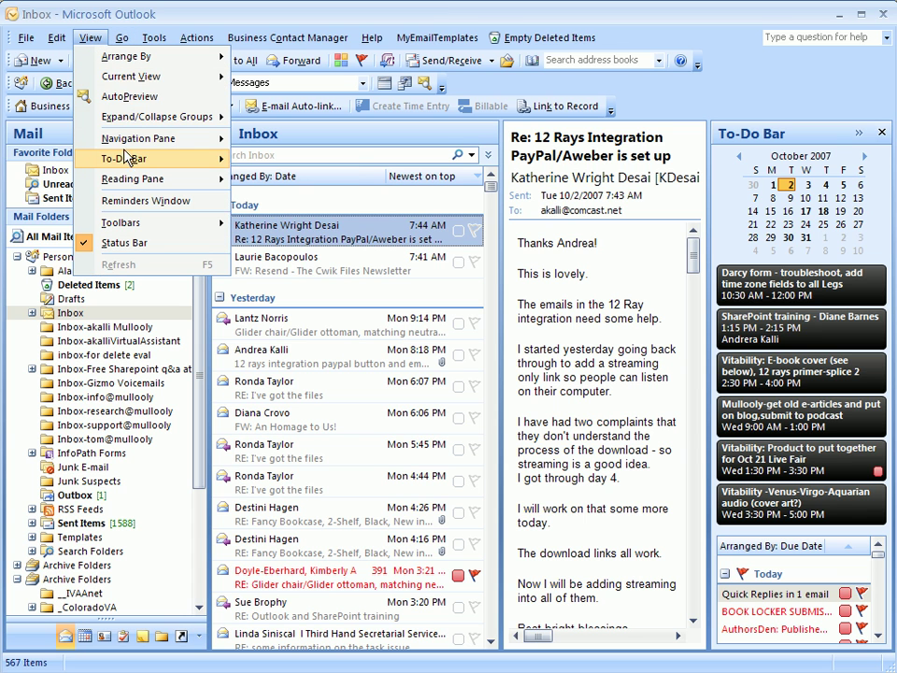
mouse_move(124, 158)
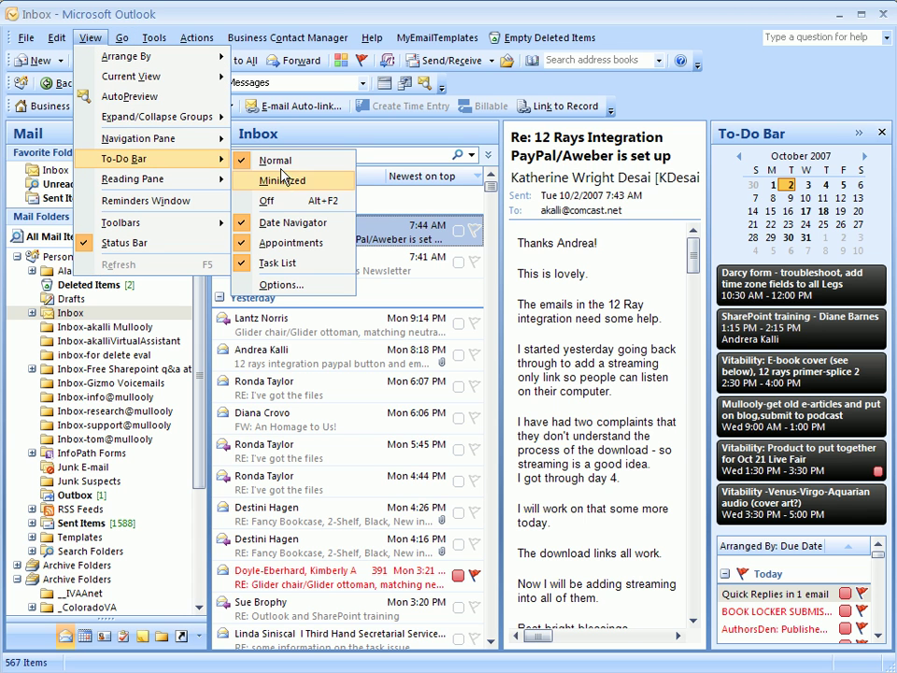
click(285, 284)
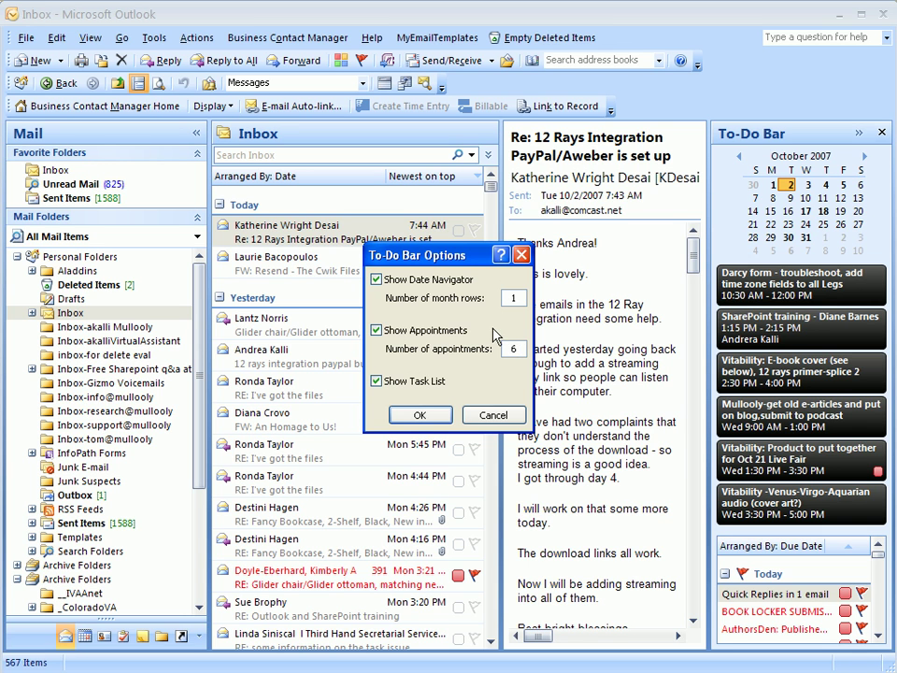
click(509, 347)
key(BackSpace)
text(7)
click(431, 417)
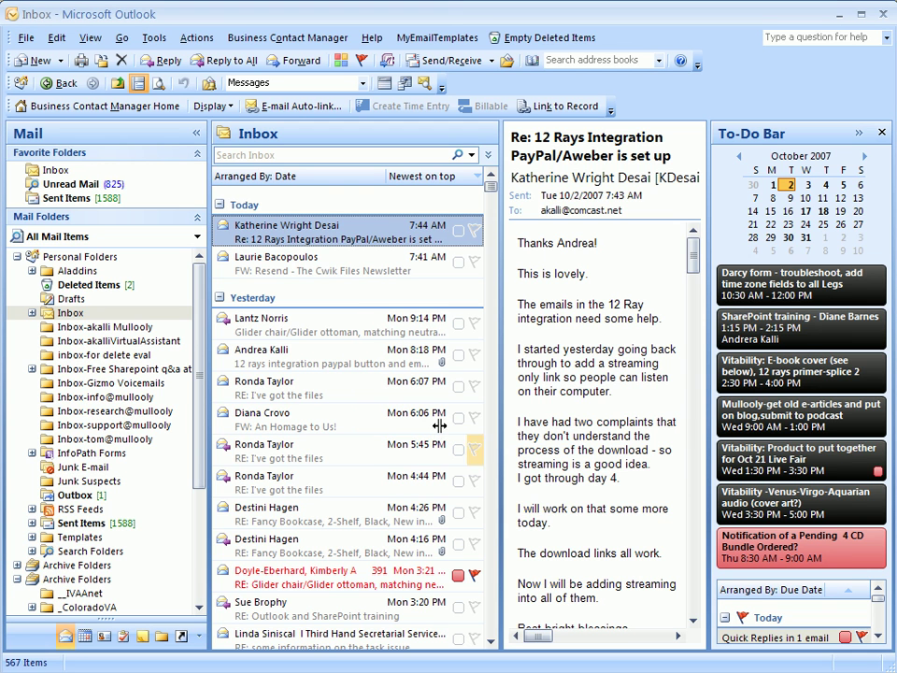